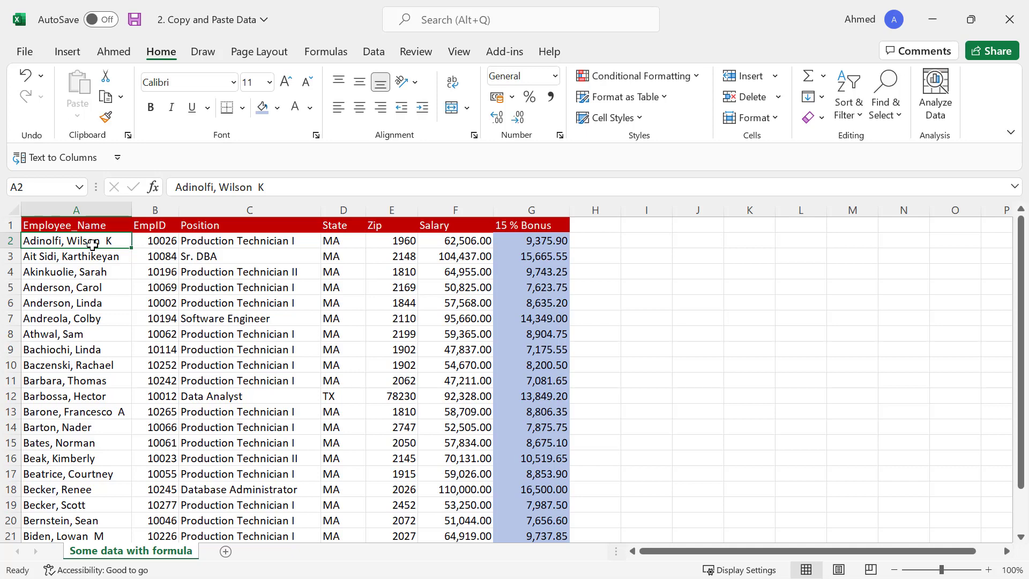
Step: Copy cell A2 and examine the Paste Special options for cell H2, leaving without pasting
key("ctrl+c")
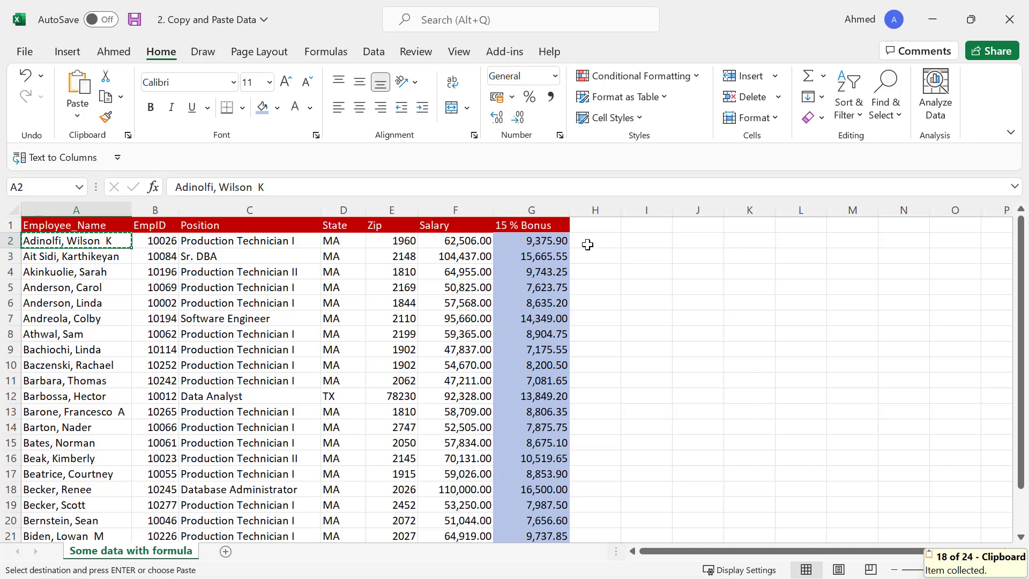
left_click(607, 241)
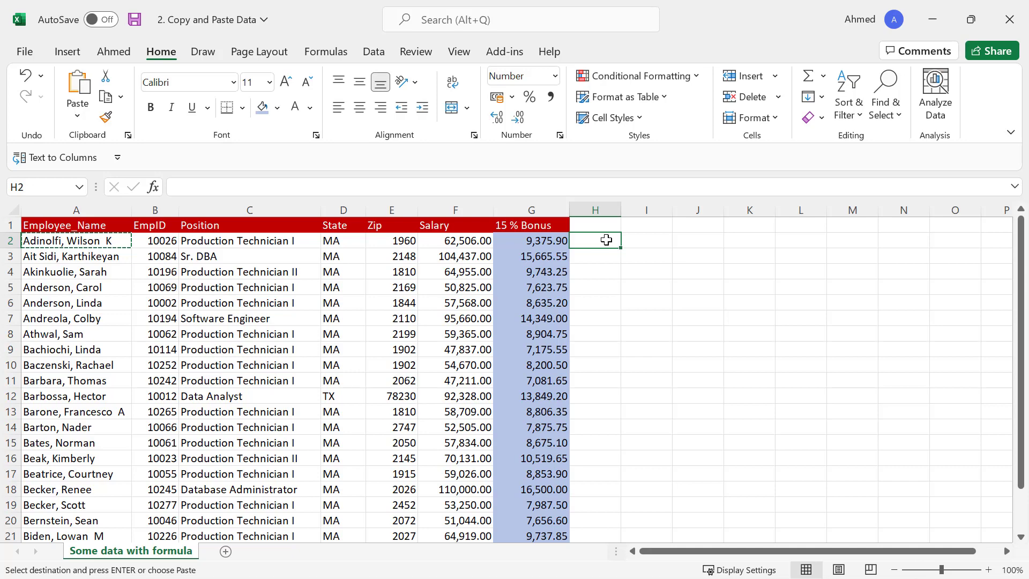
key("ctrl+alt+v")
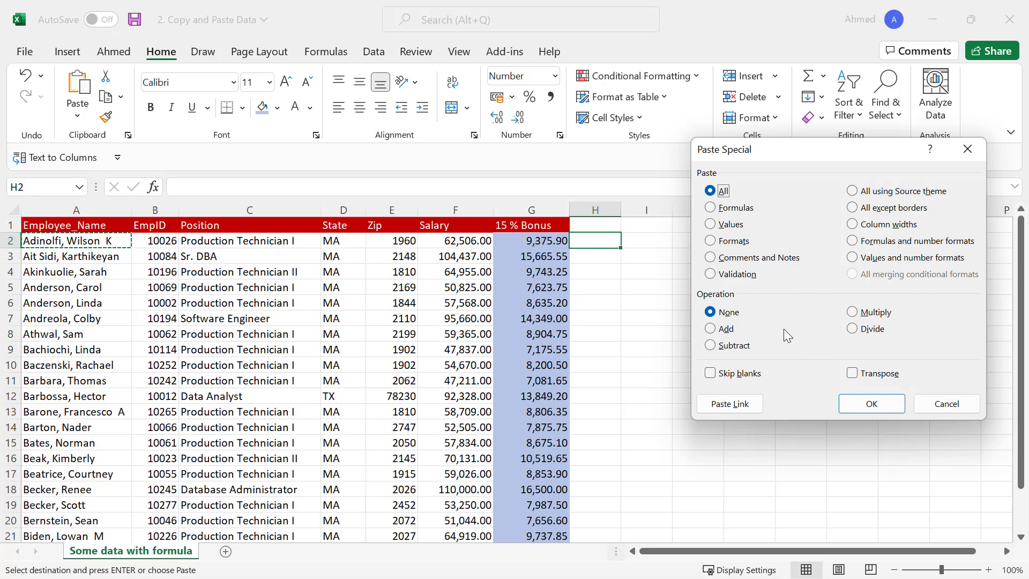
left_click(966, 149)
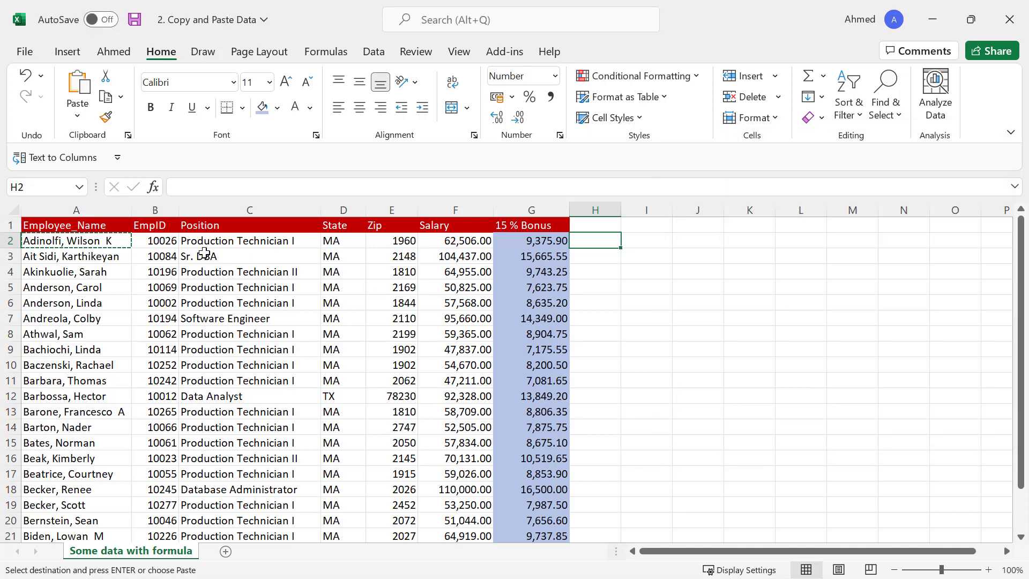
key("Escape")
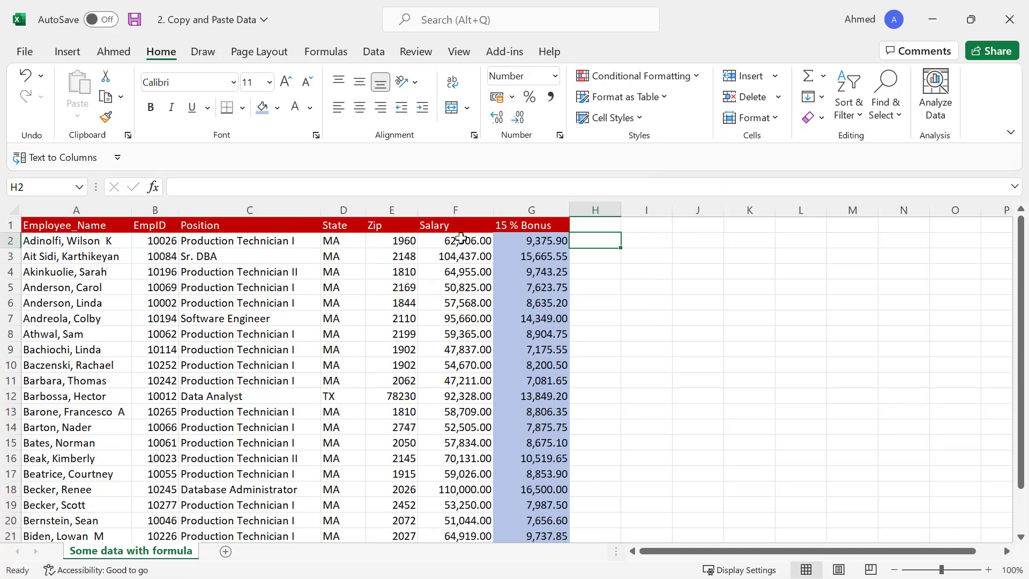
Step: Enter the multiplier 2 in cell J2 and copy that cell
left_click_drag(461, 238, 453, 521)
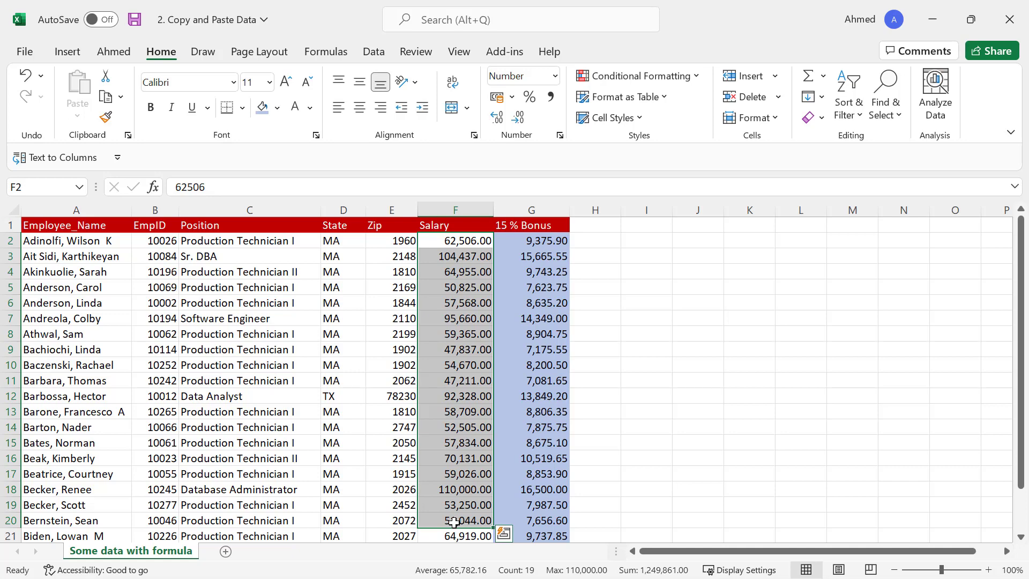
left_click(694, 236)
type("2")
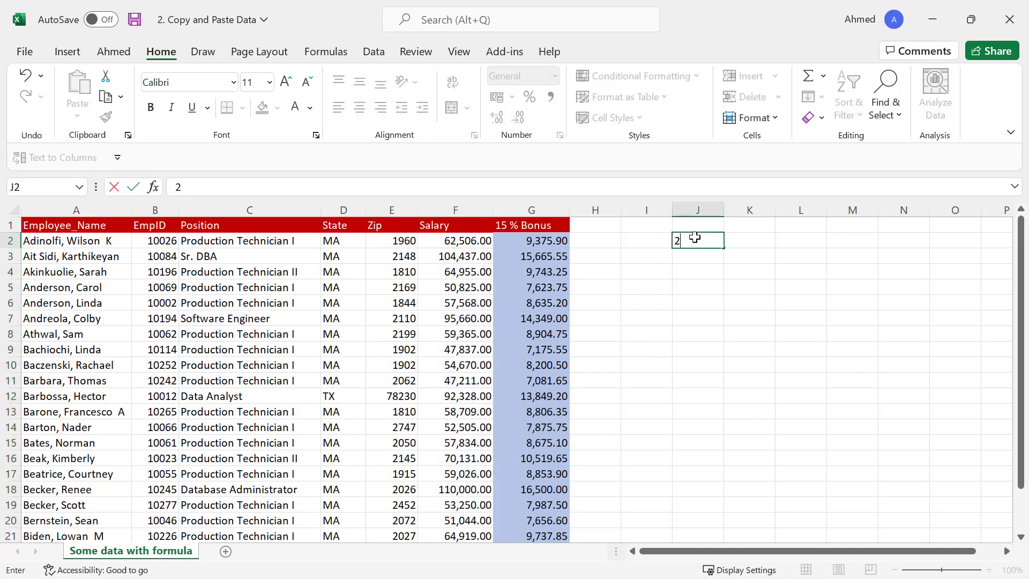
key("Return")
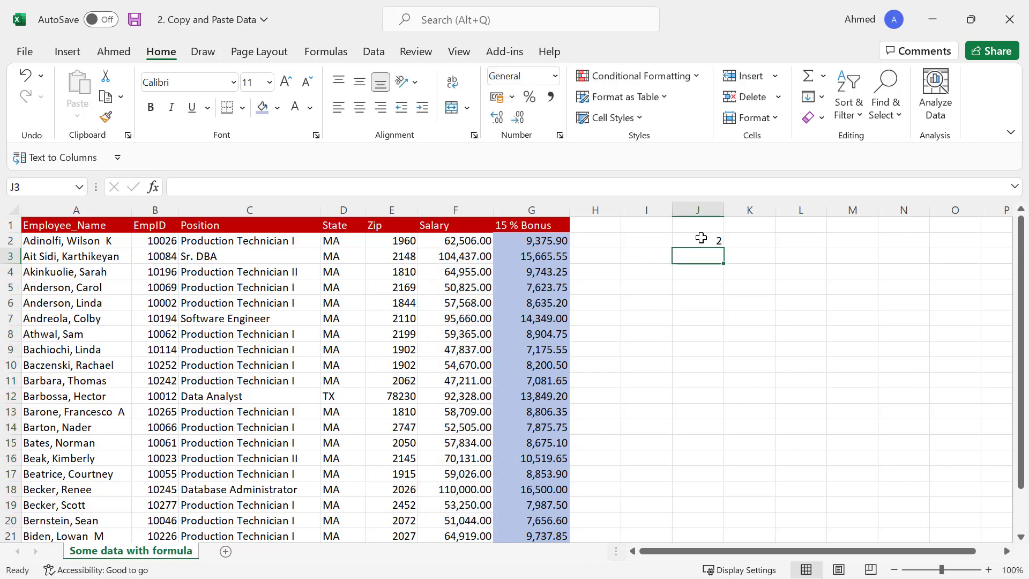
left_click(701, 238)
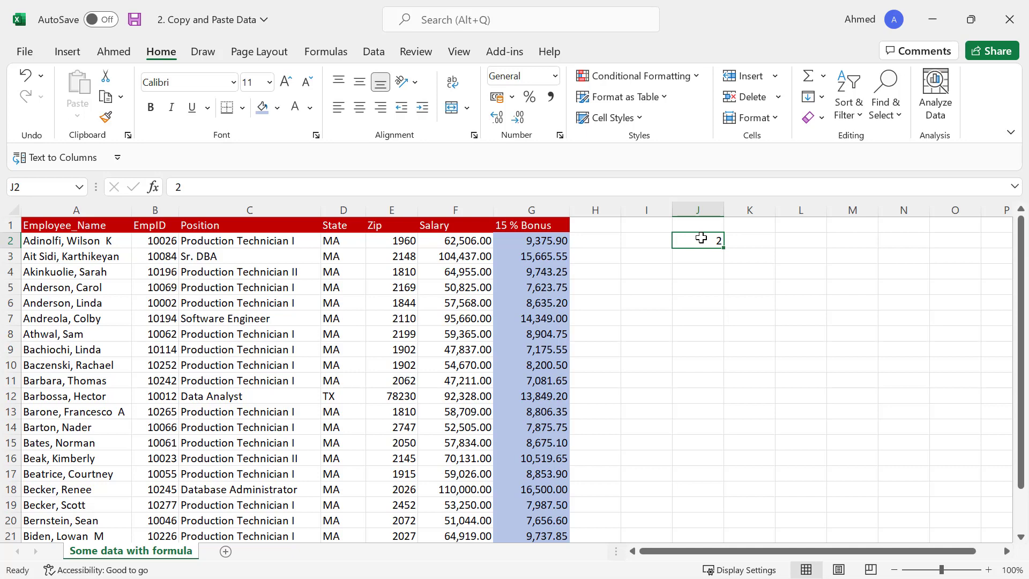
key("ctrl+c")
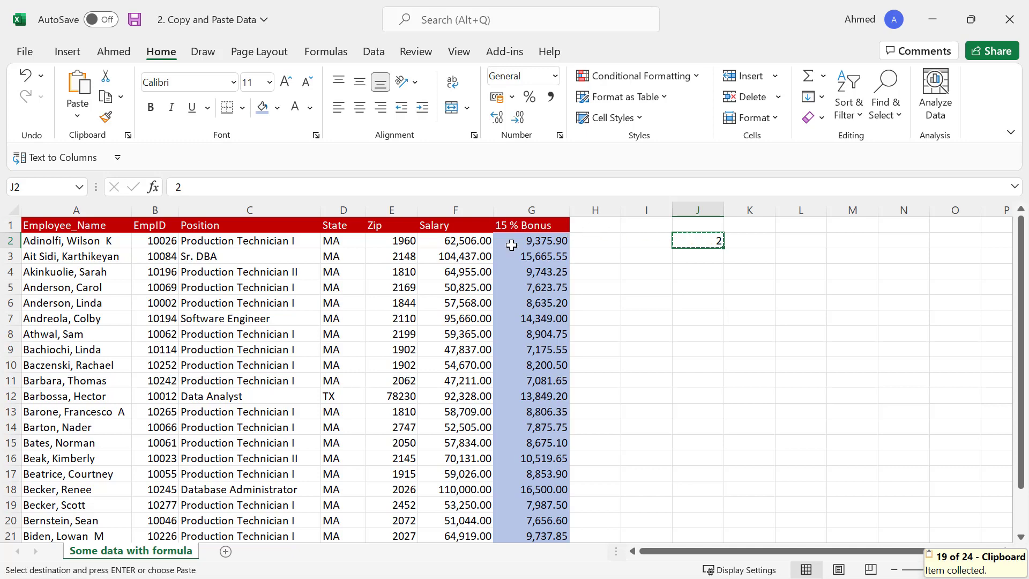
Step: Multiply the salaries in F2:F23 by the copied value 2 using Paste Special with the Multiply operation
left_click_drag(458, 240, 459, 323)
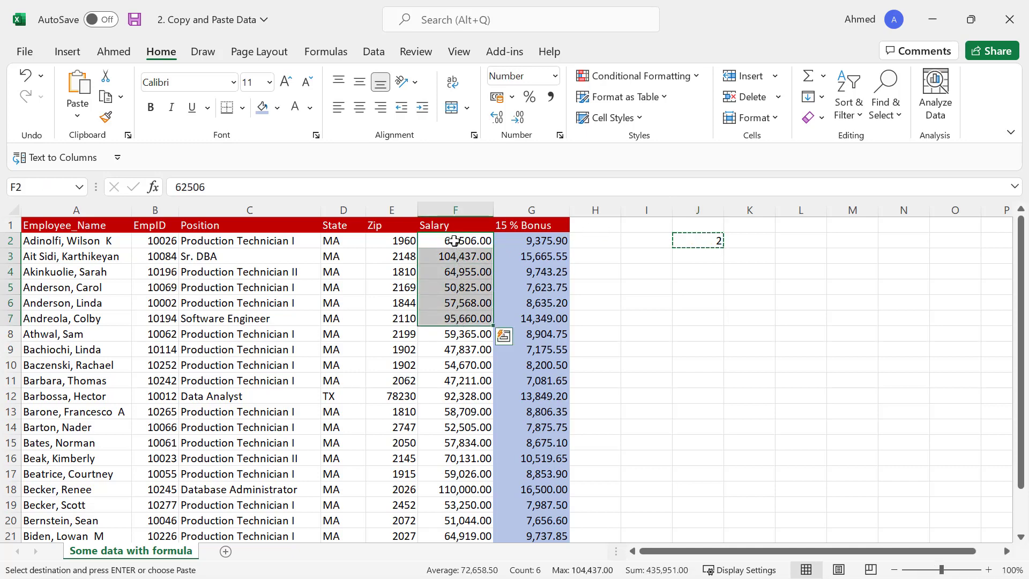
left_click(454, 241)
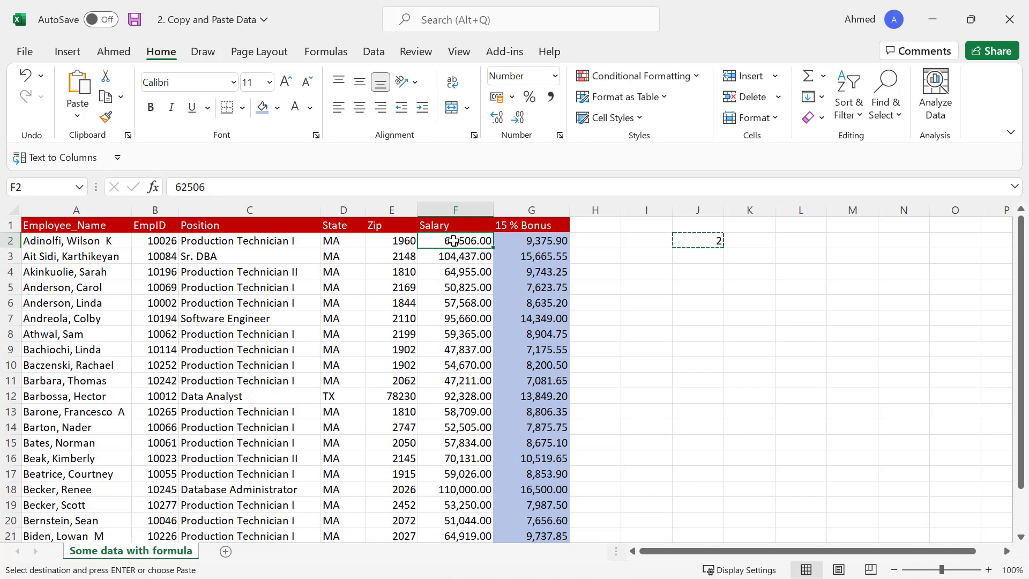
left_click_drag(454, 240, 464, 504)
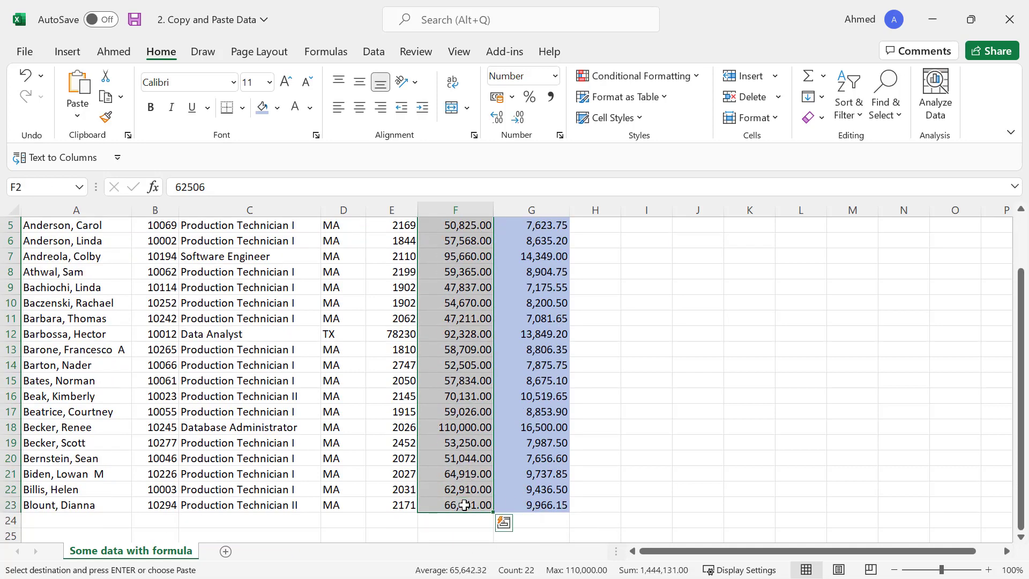
left_click_drag(1023, 319, 1025, 252)
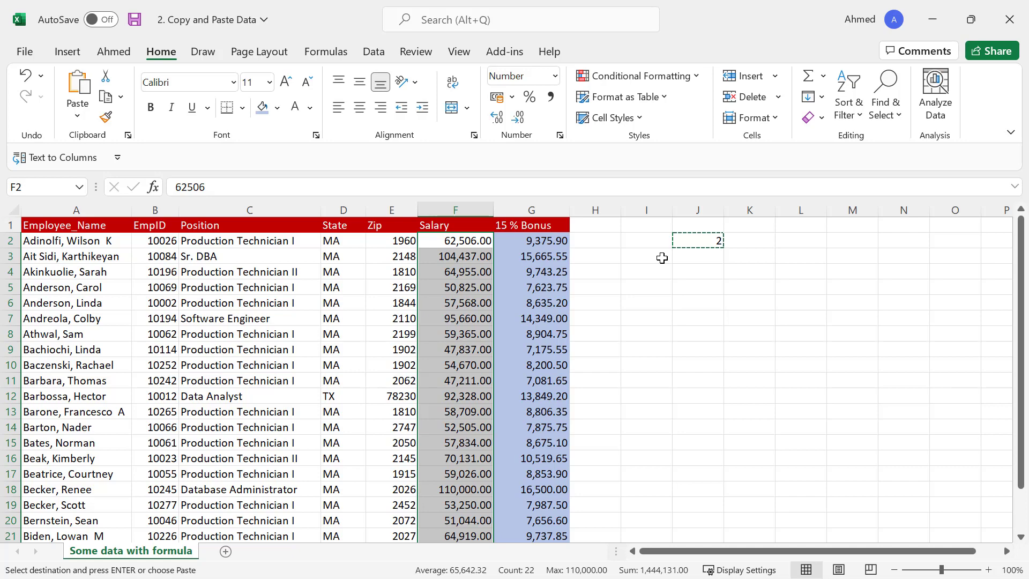
key("ctrl+alt+v")
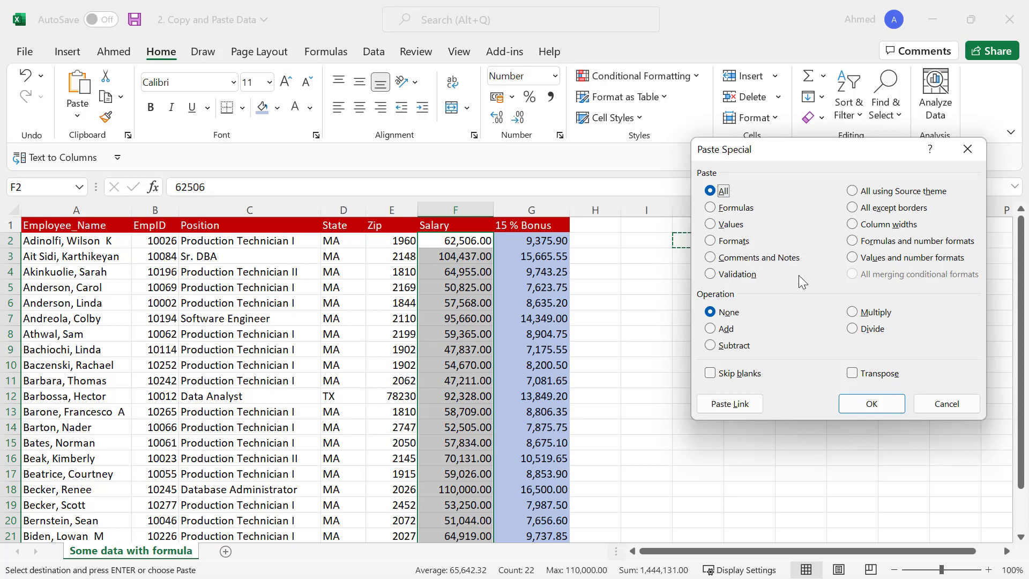
left_click(851, 311)
left_click_drag(815, 153, 788, 279)
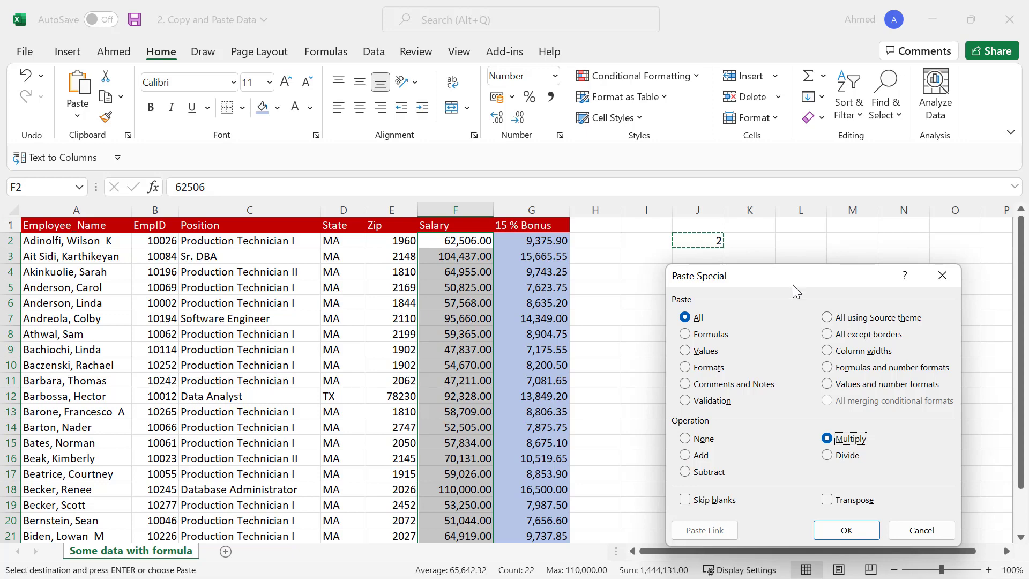
left_click(847, 531)
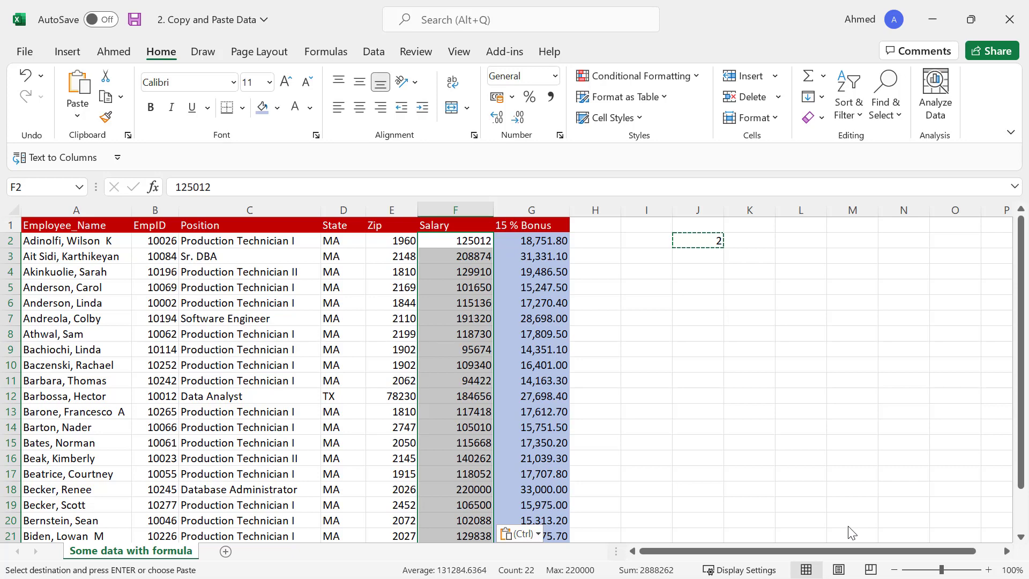
Step: Apply the number format with thousands separators and two decimals to the salaries in F2:F23
key("ctrl+shift+1")
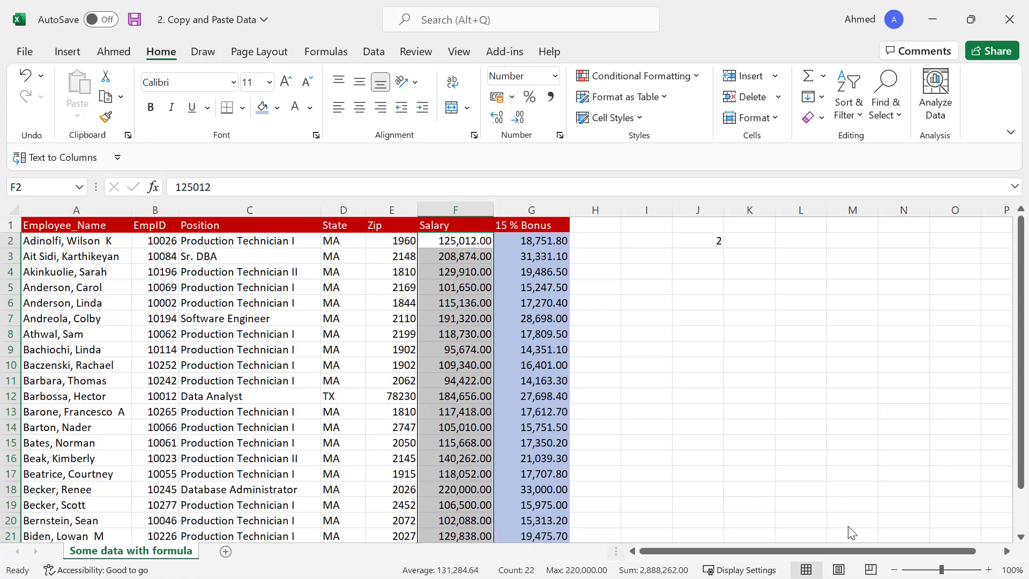
key("ctrl+z")
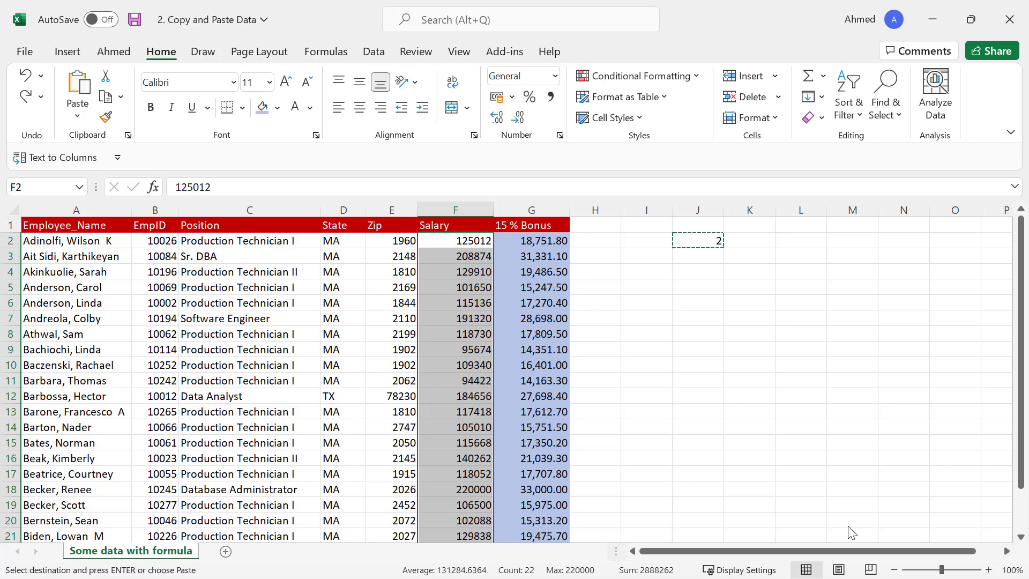
key("ctrl+y")
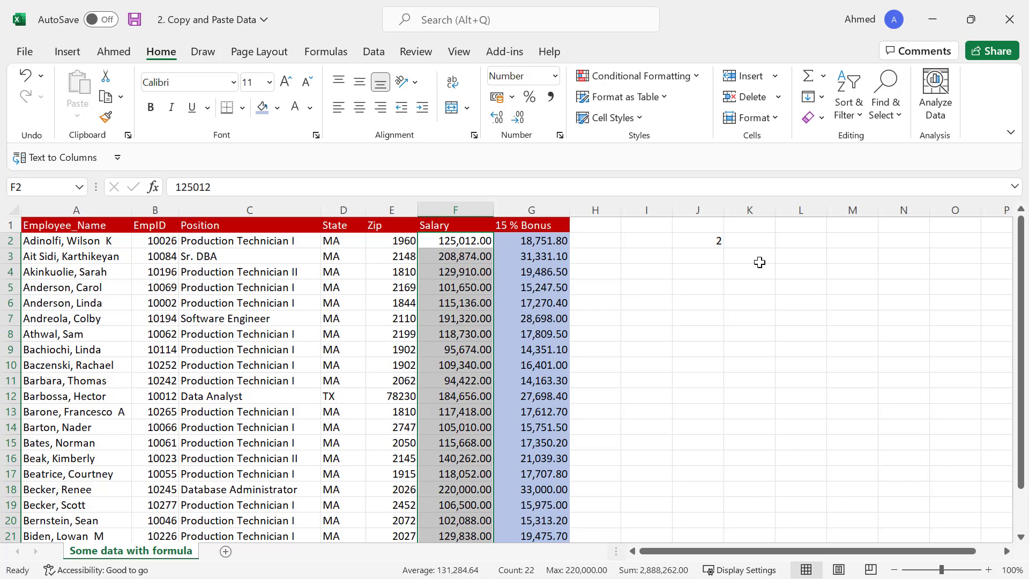
Step: Replace the multiplier in cell J2 with -1 and copy that cell
left_click(711, 236)
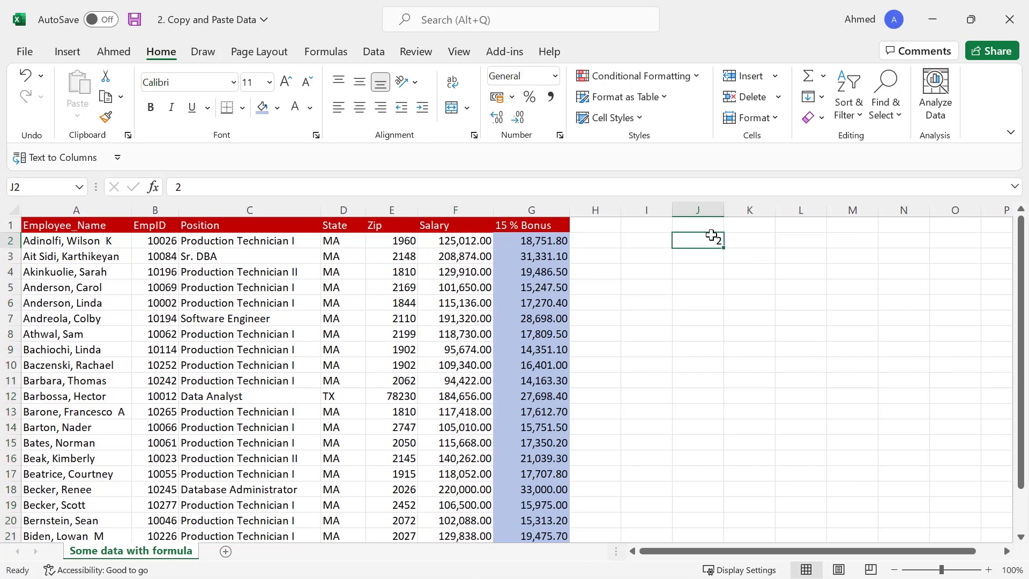
key("BackSpace")
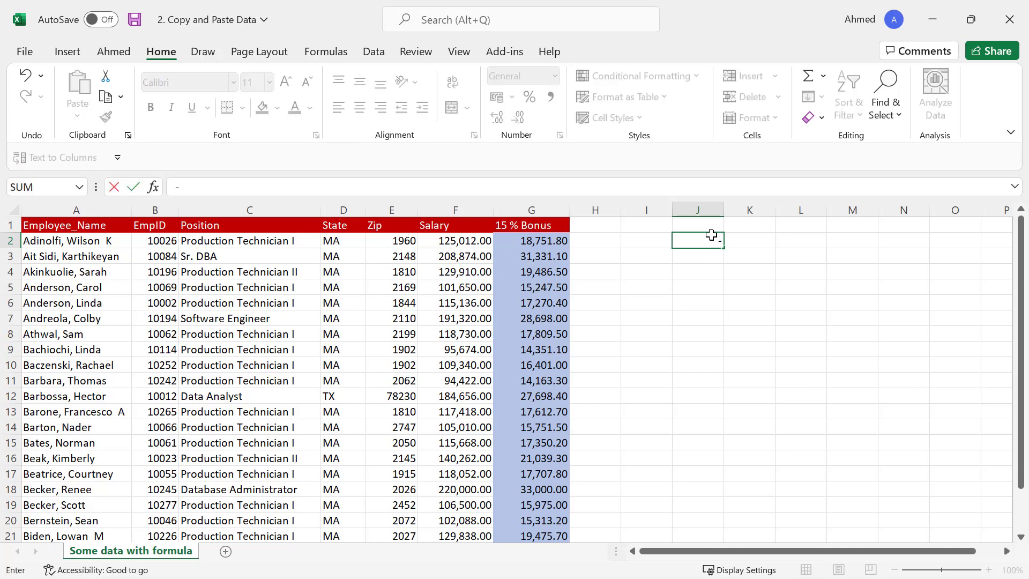
type("1")
key("Return")
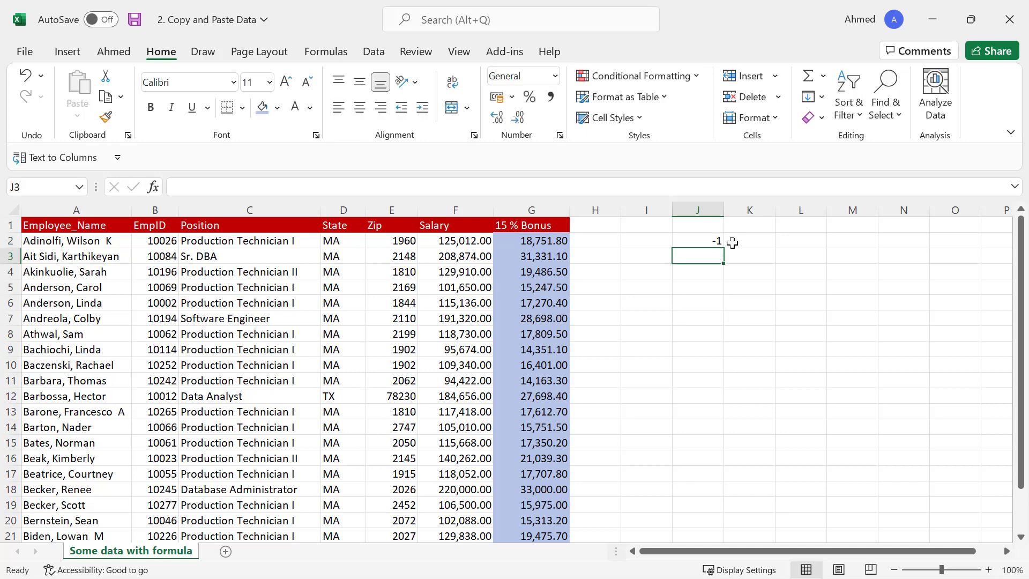
left_click(712, 239)
type("-1")
key("ctrl+Return")
key("ctrl+c")
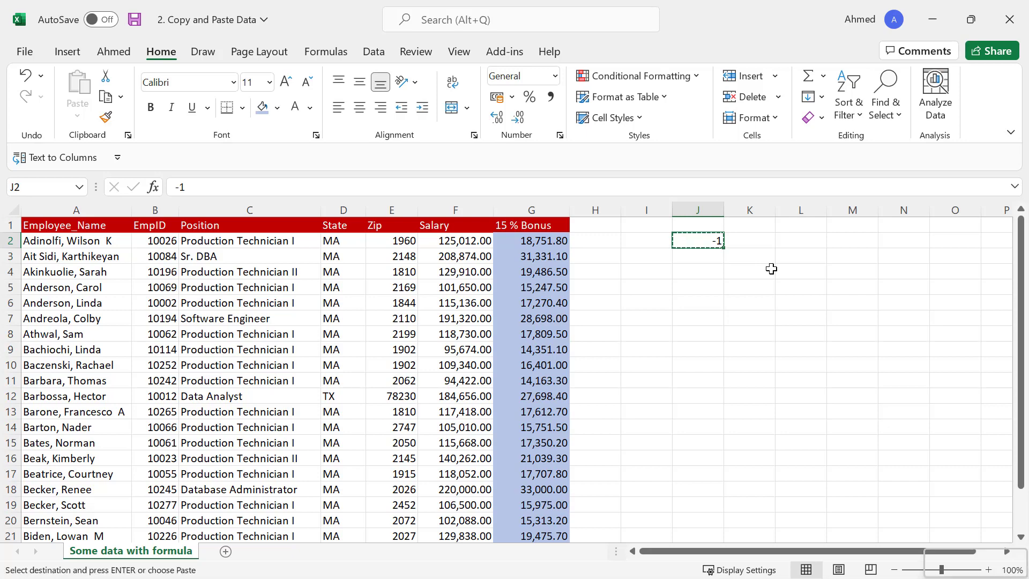
Step: Multiply the salaries in F2:F23 by the copied -1 using Paste Special, and end the copy mode
left_click_drag(466, 241, 458, 505)
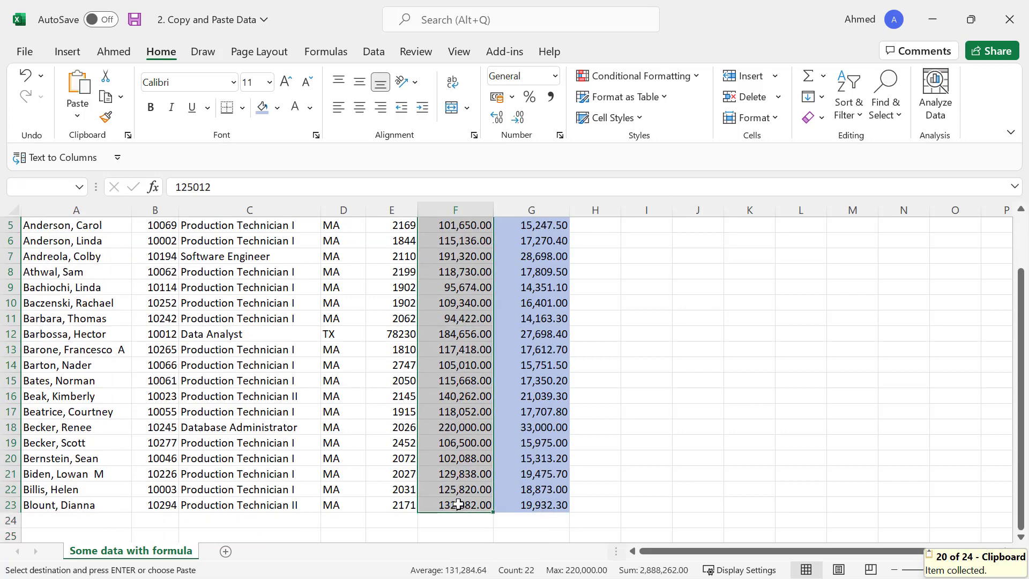
key("ctrl+alt+v")
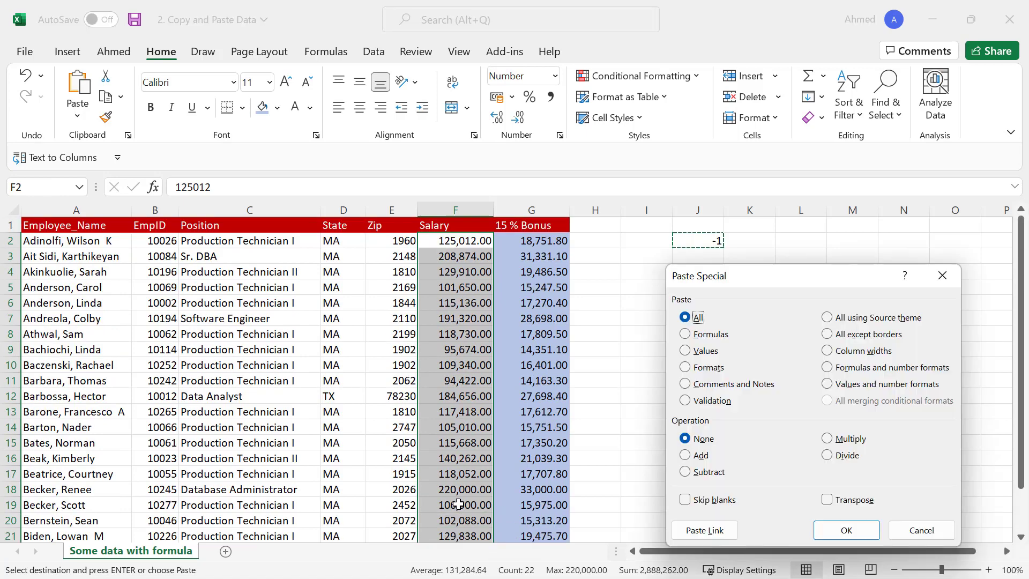
left_click(837, 439)
left_click(846, 530)
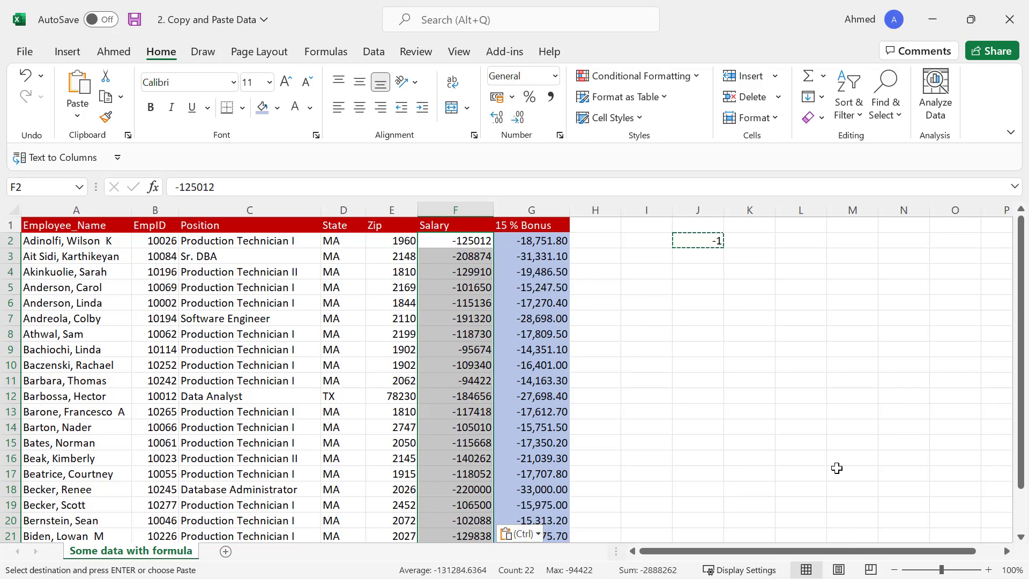
left_click(478, 240)
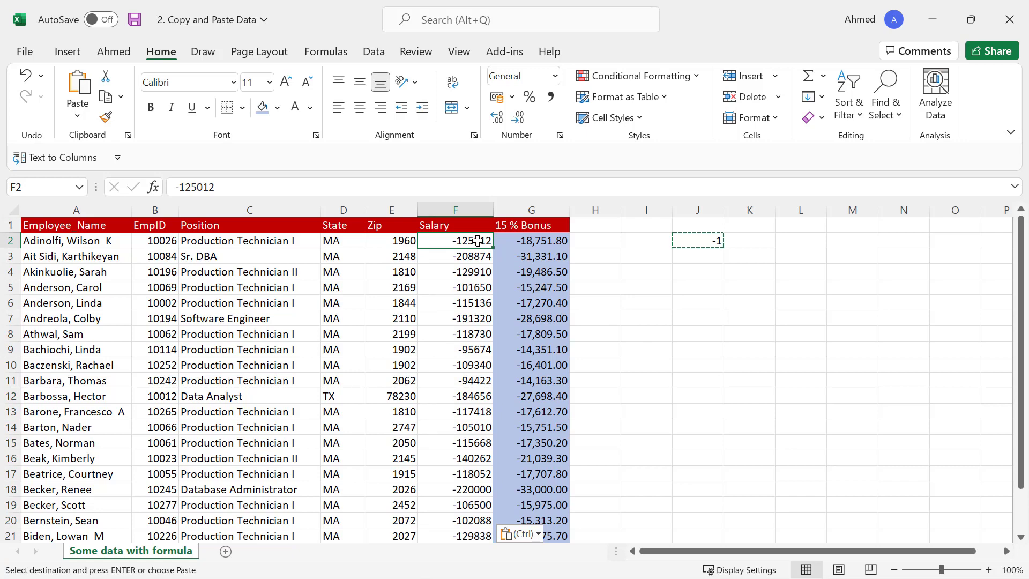
key("Escape")
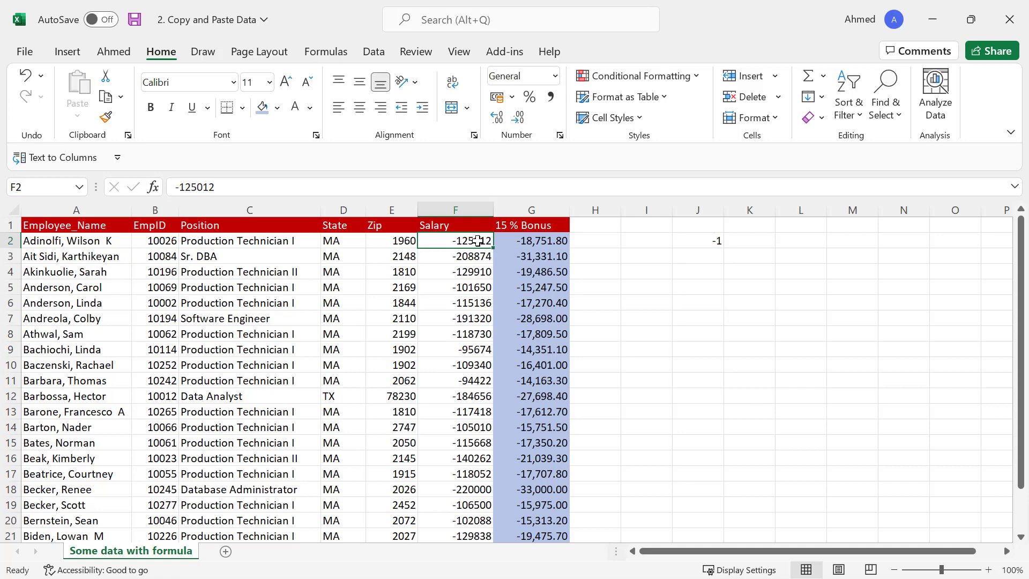
Step: Copy the -1 in cell J2 again and open Paste Special for the salaries in F2:F23
left_click(710, 239)
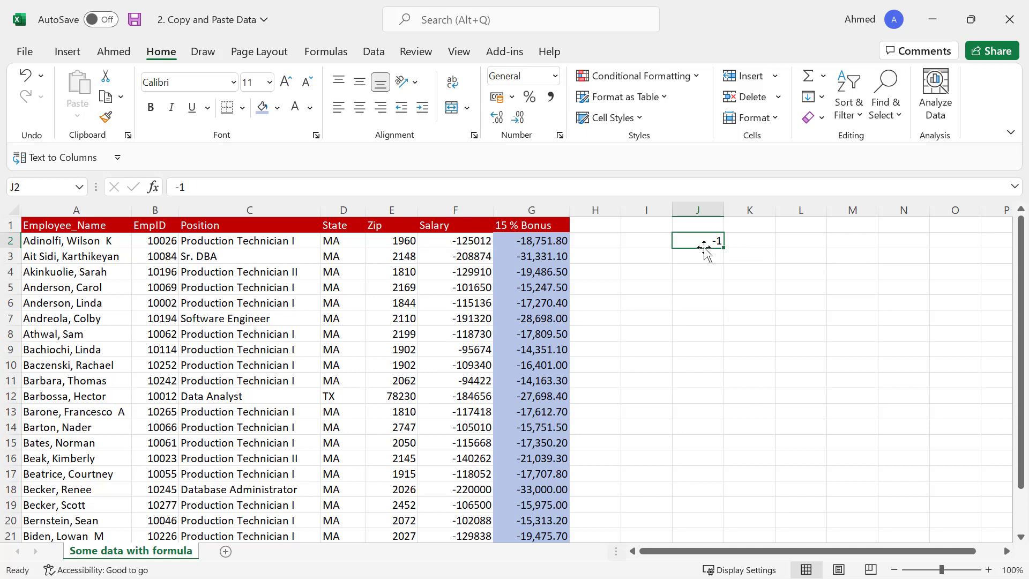
key("ctrl+c")
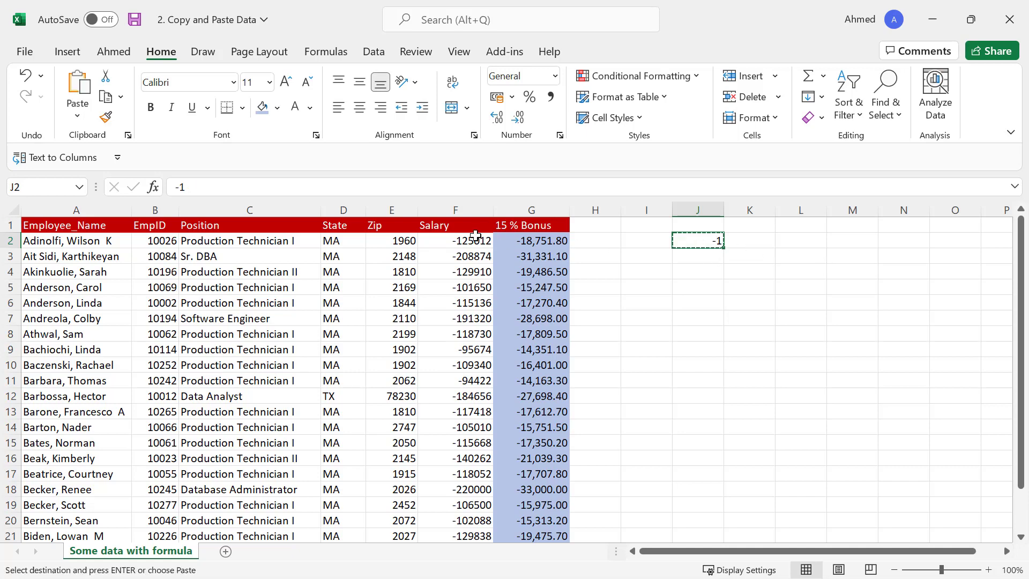
left_click(457, 242)
left_click_drag(457, 242, 467, 505)
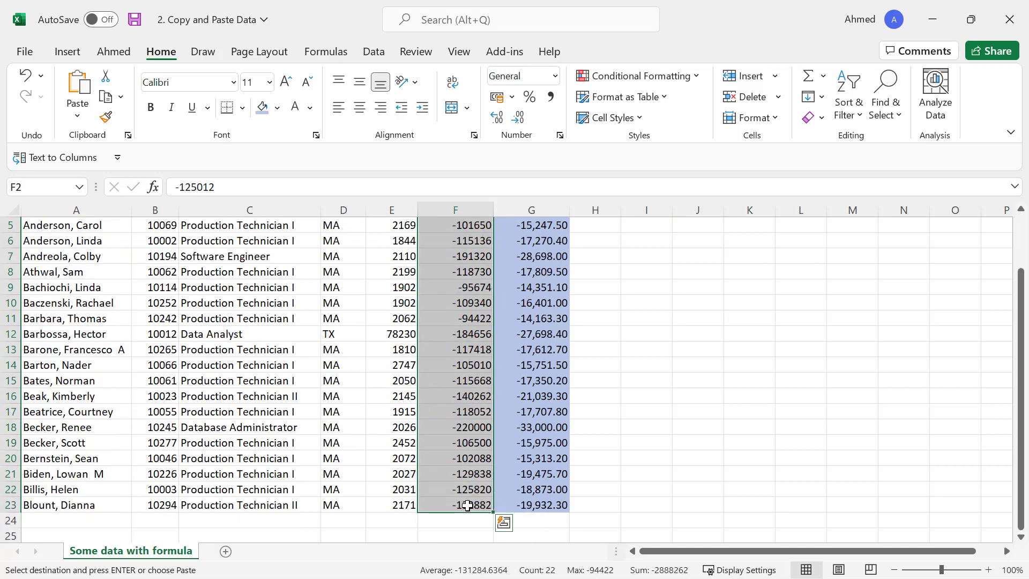
key("ctrl+alt+v")
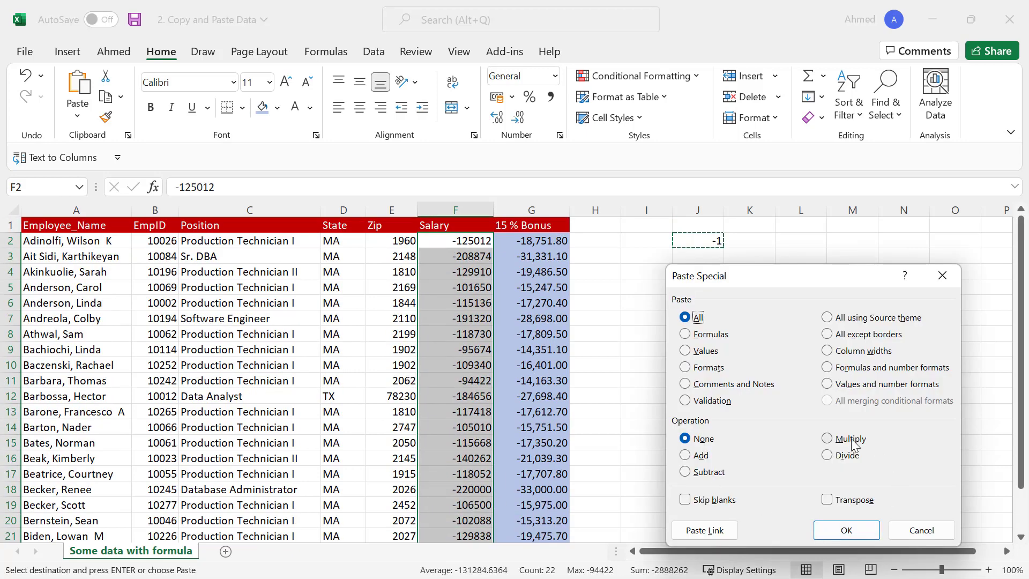